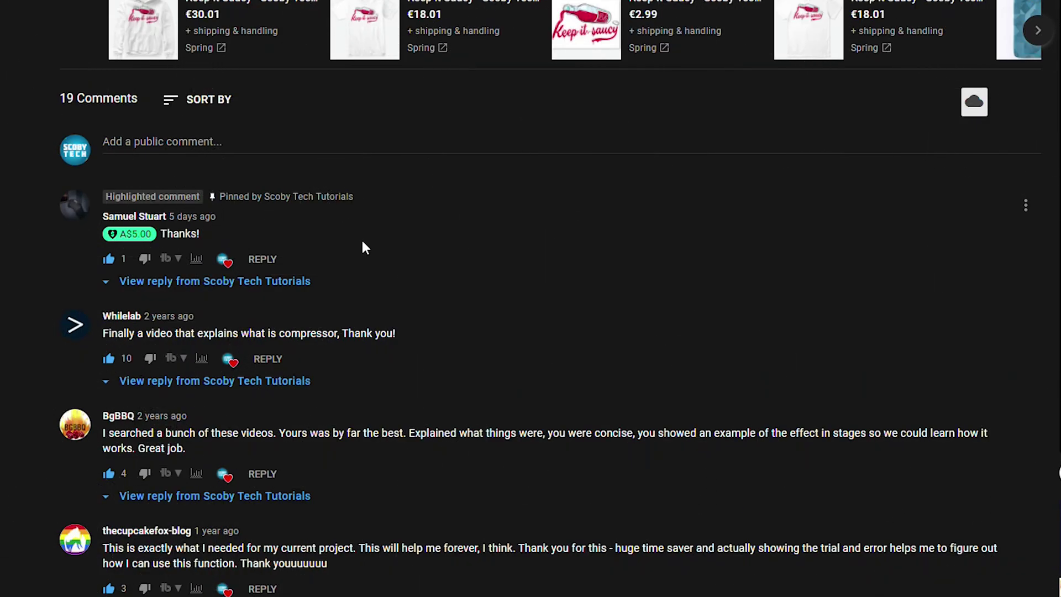
Highlight the A$5.00 Thanks! comment text, then clear the highlight.
left_click_drag(101, 233, 209, 236)
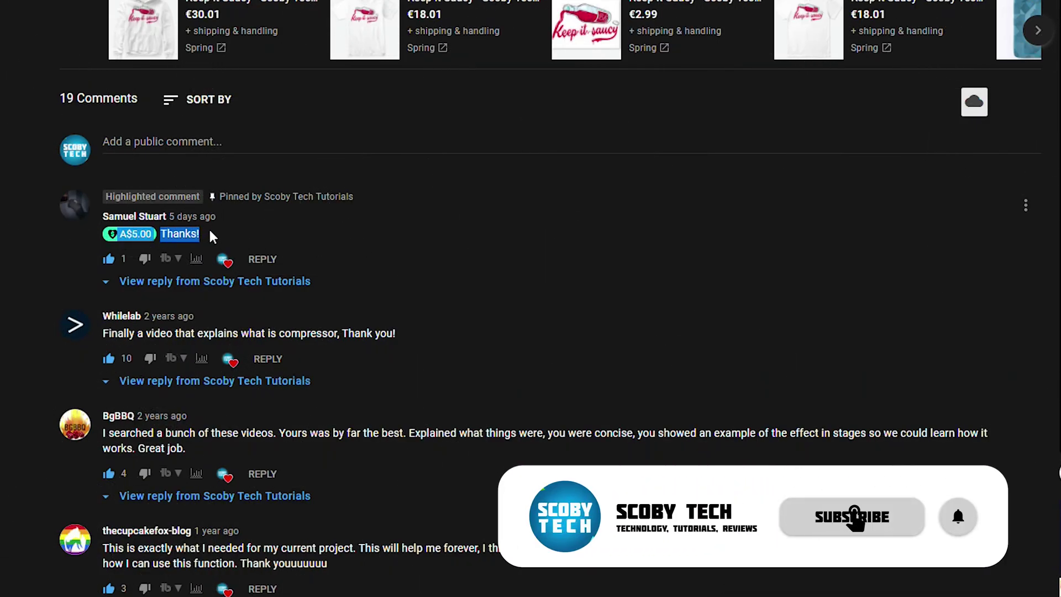
left_click(232, 239)
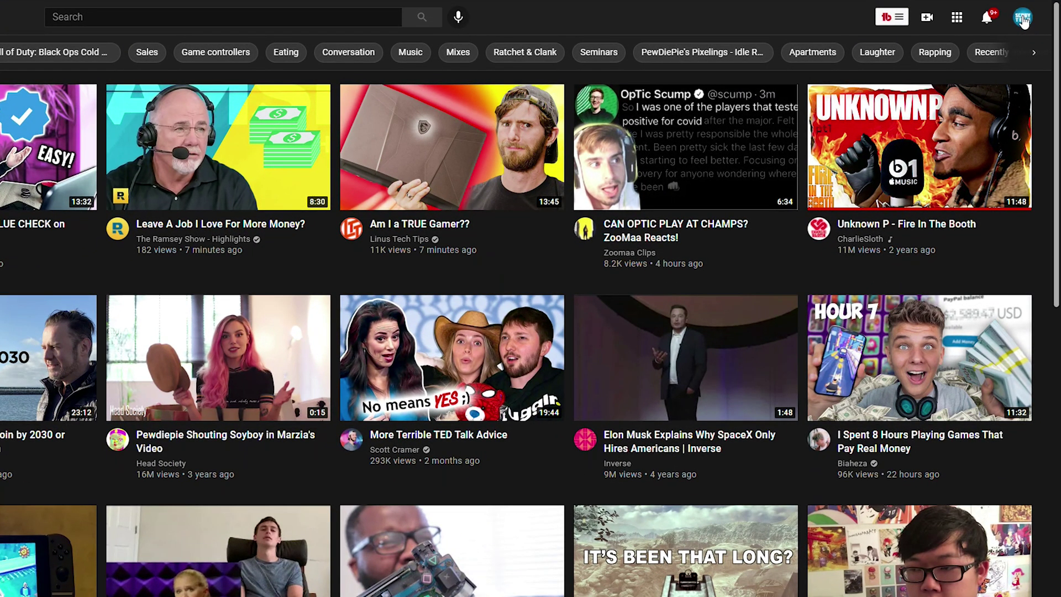
Reach YouTube Studio through the profile avatar's account menu.
left_click(1023, 18)
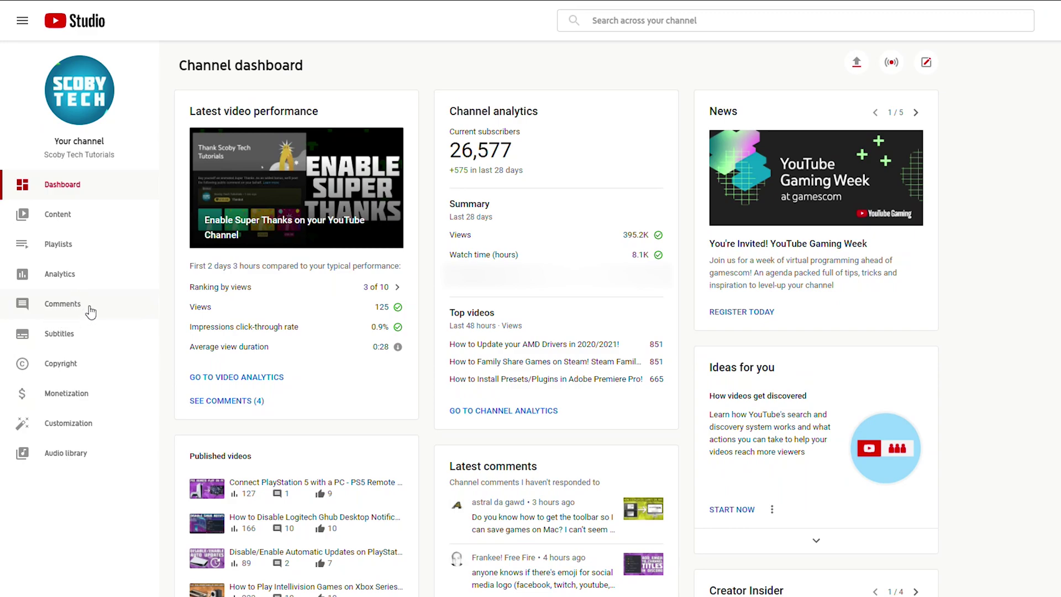
Go to the Comments page and remove the "I haven't responded" filter.
left_click(79, 308)
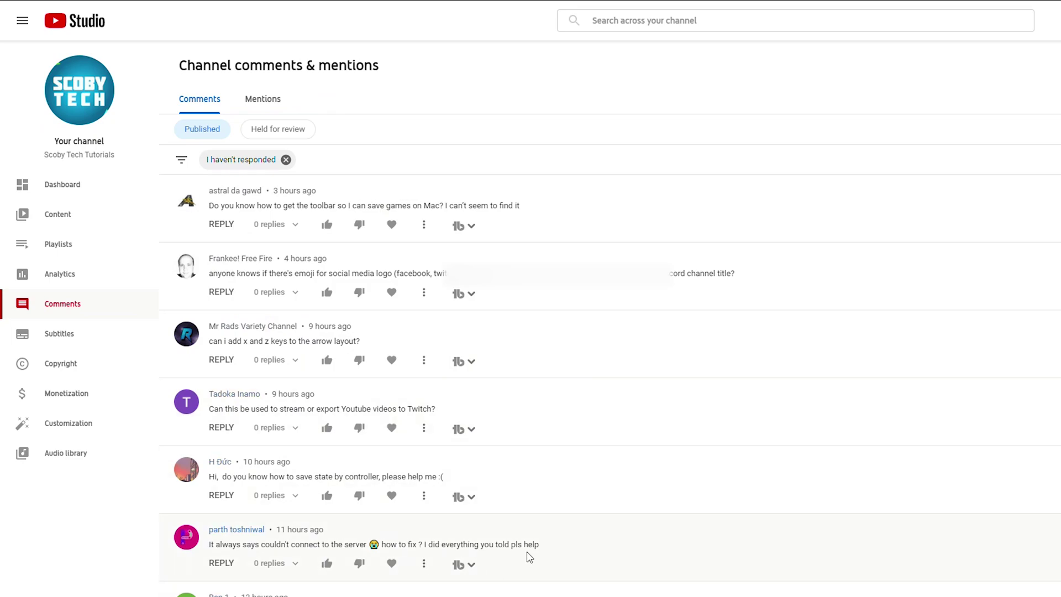
left_click(287, 161)
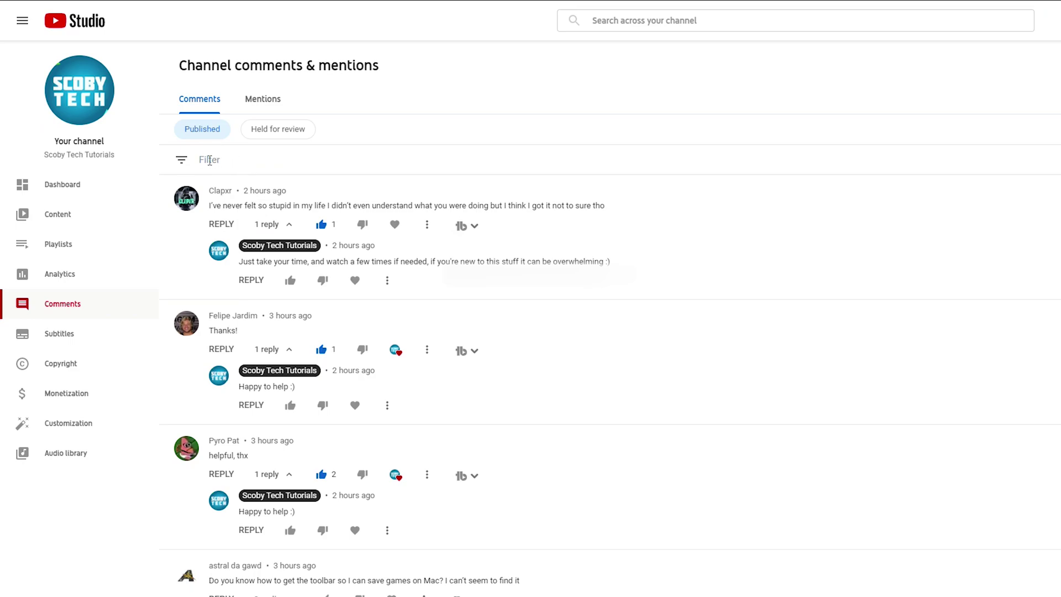
Open the filter dropdown above the published comments list.
left_click(210, 159)
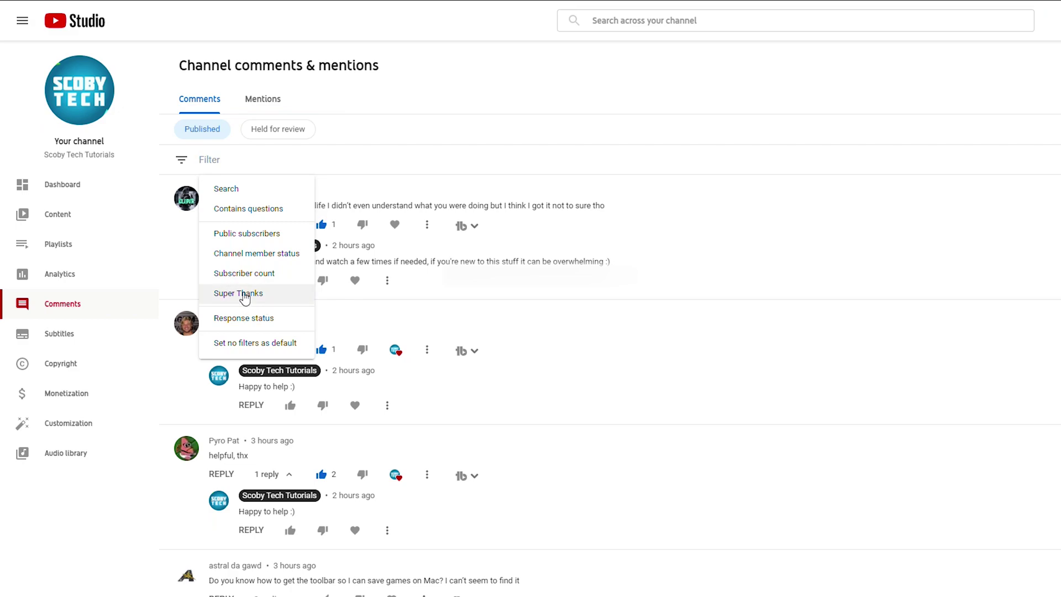
Filter comments to Super Thanks, leaving the A$5.00 comment and its reply.
left_click(244, 294)
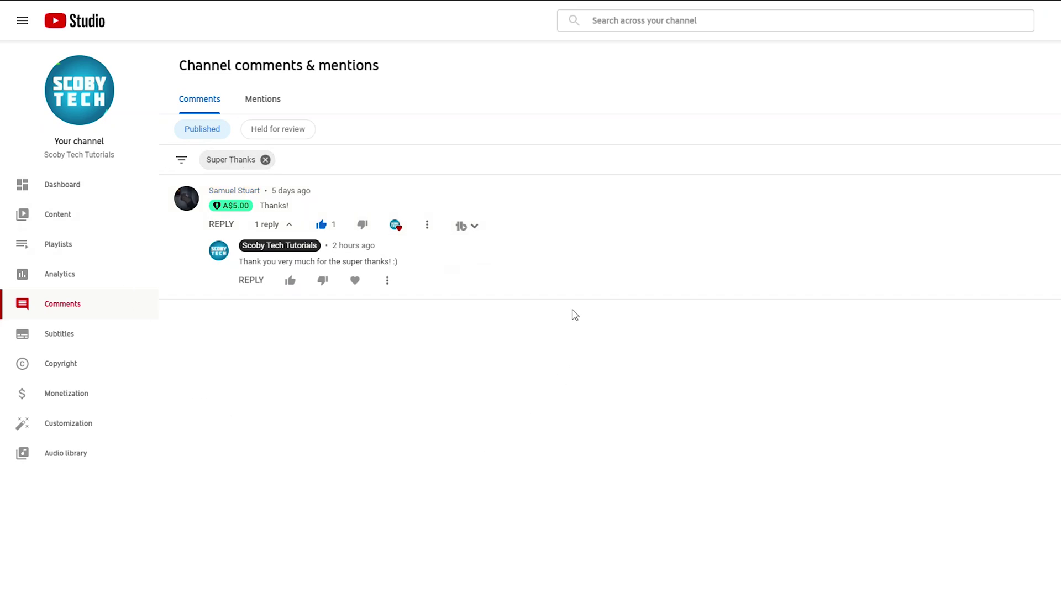